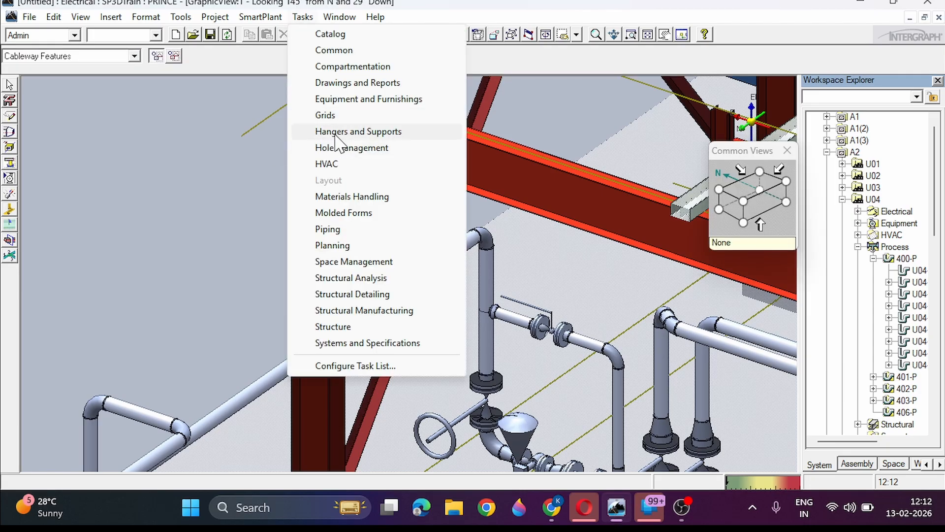
Step: In the Hangers and Supports task, start Place Support by Structure with the long sloping pipe as supported feature and the beam above as structure
click(333, 132)
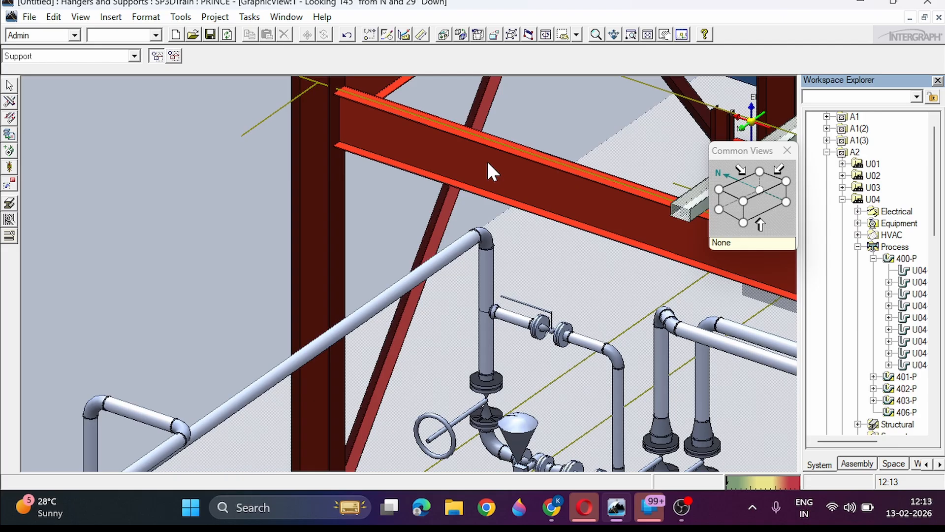
click(10, 105)
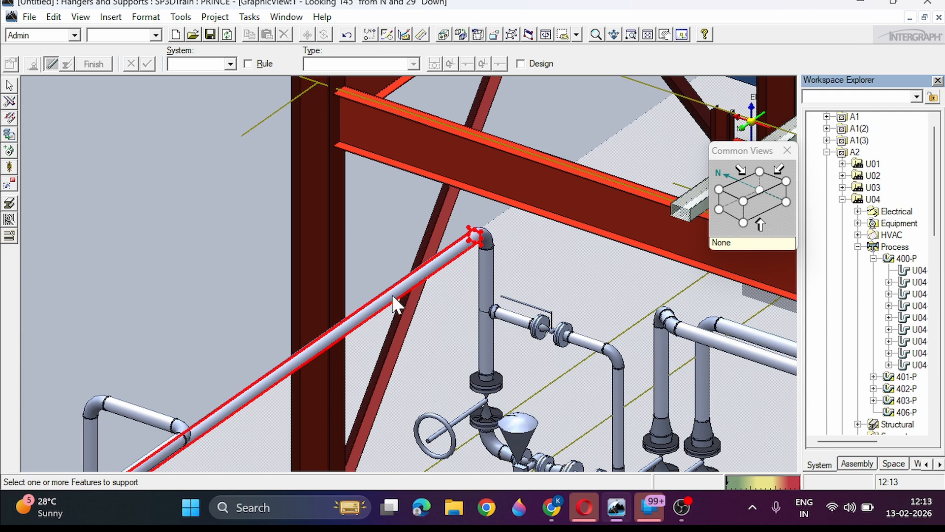
click(382, 305)
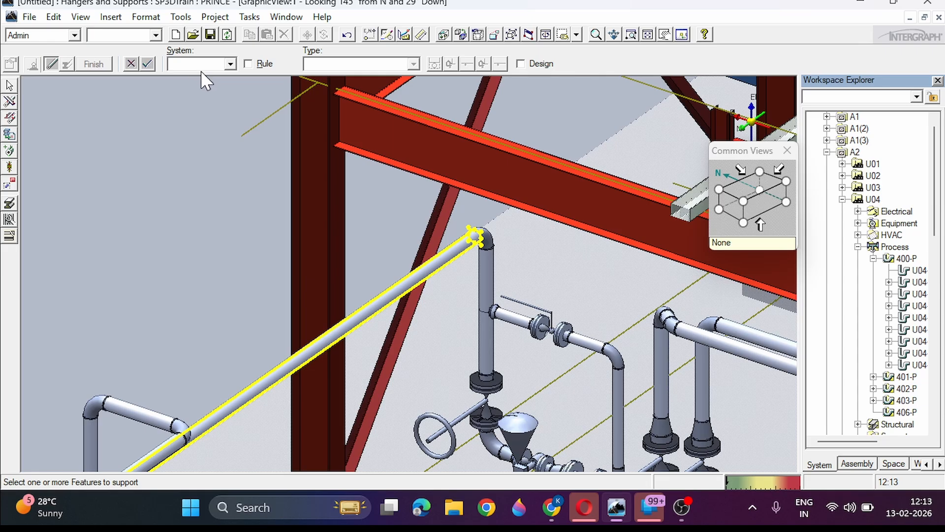
click(148, 64)
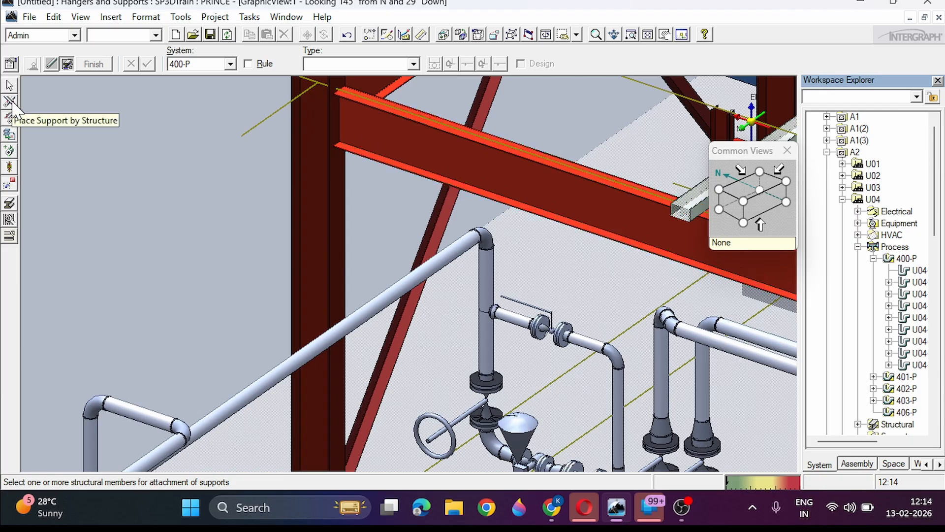
click(404, 142)
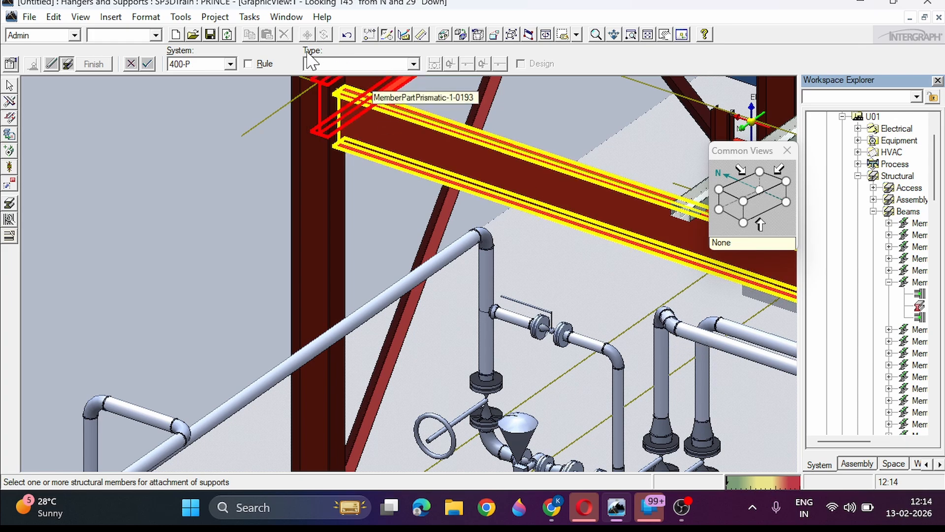
click(230, 64)
click(230, 66)
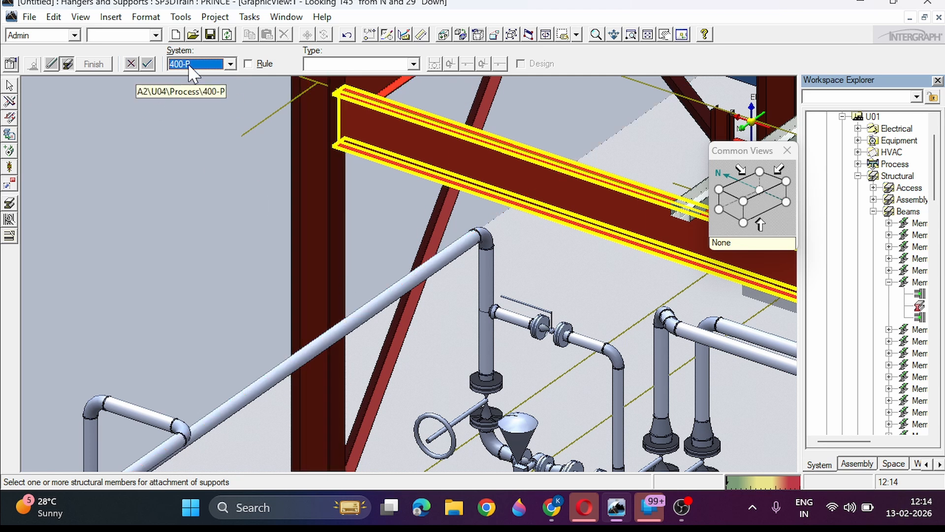
click(230, 64)
click(177, 88)
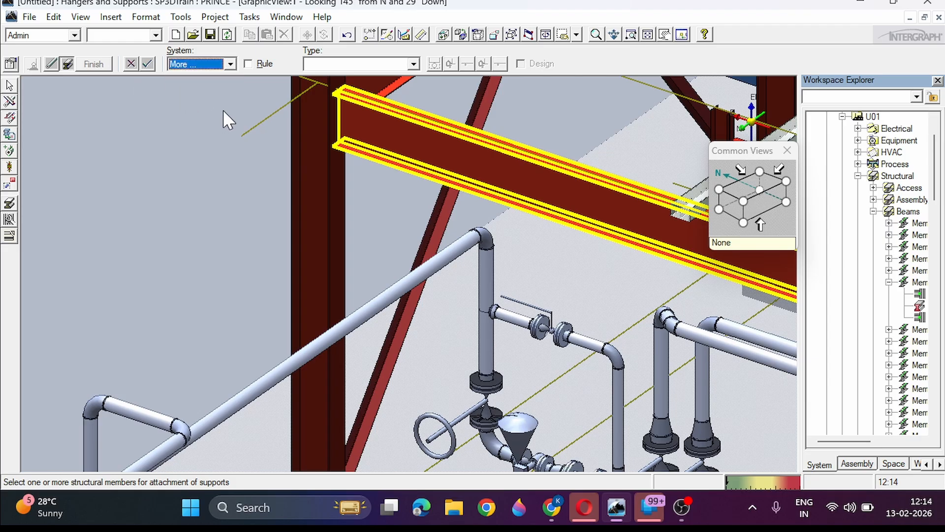
click(45, 193)
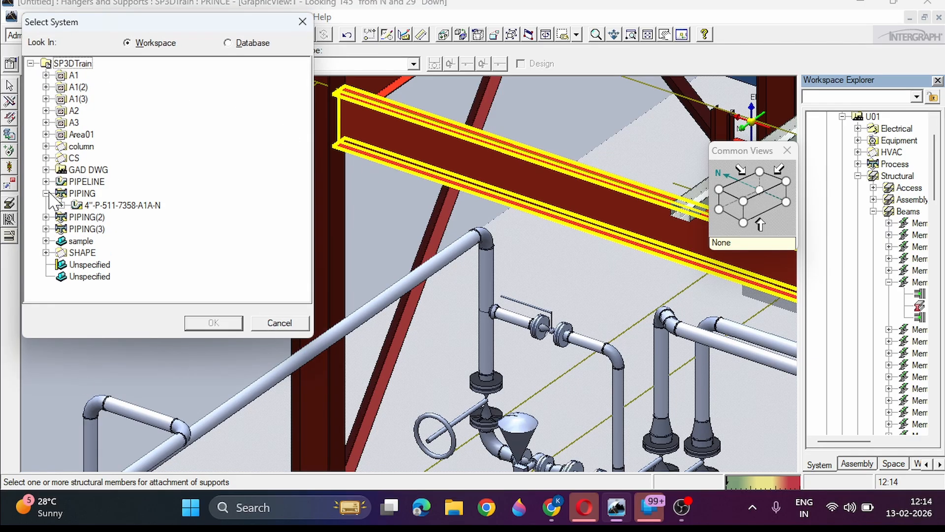
click(301, 22)
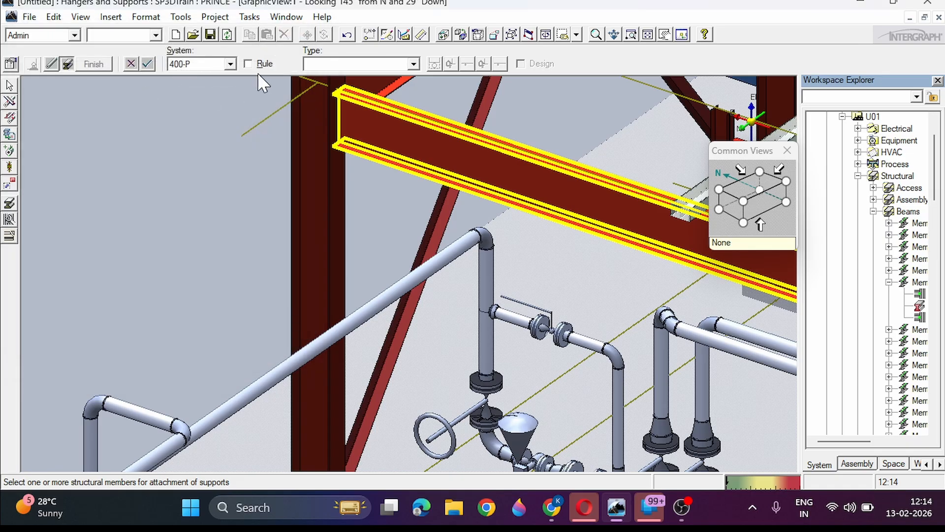
Step: Open the full catalog of support types and expand the Rigid Rods folder under HS Assembly, widening the folder list
click(414, 64)
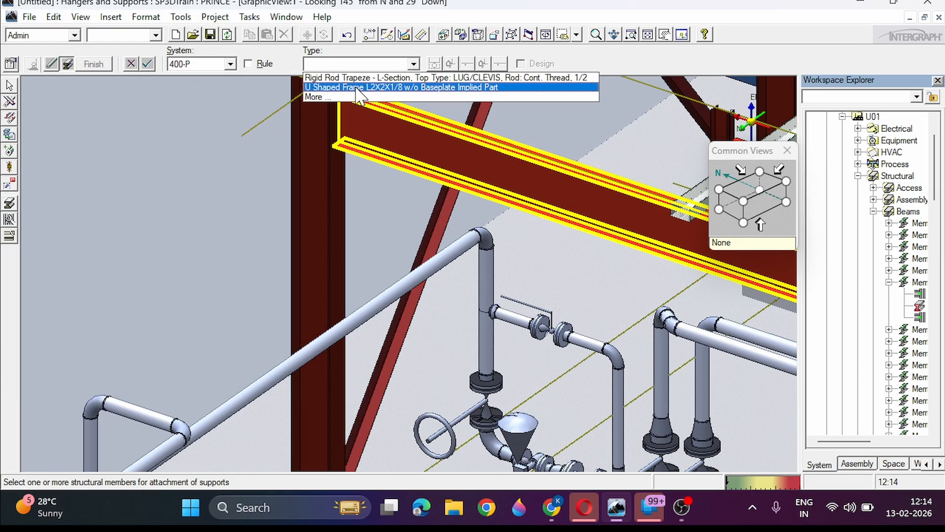
click(414, 64)
click(414, 64)
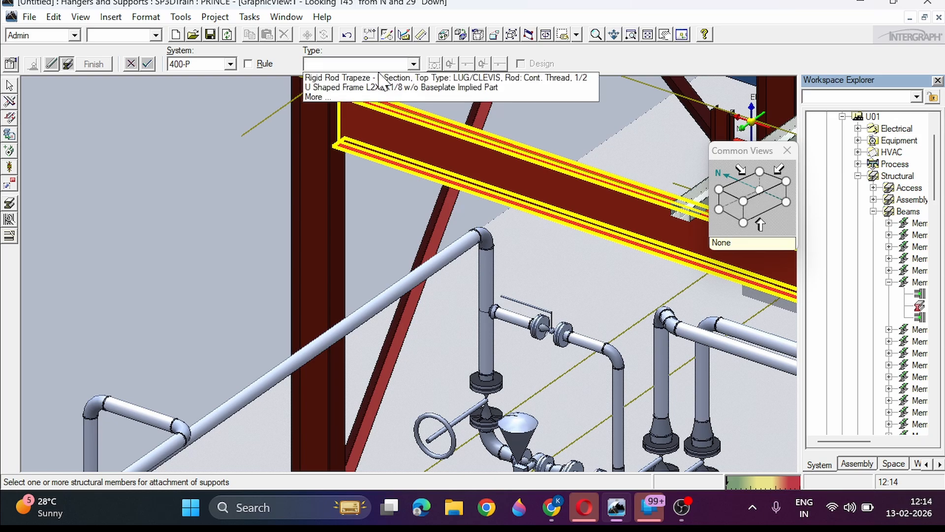
click(313, 97)
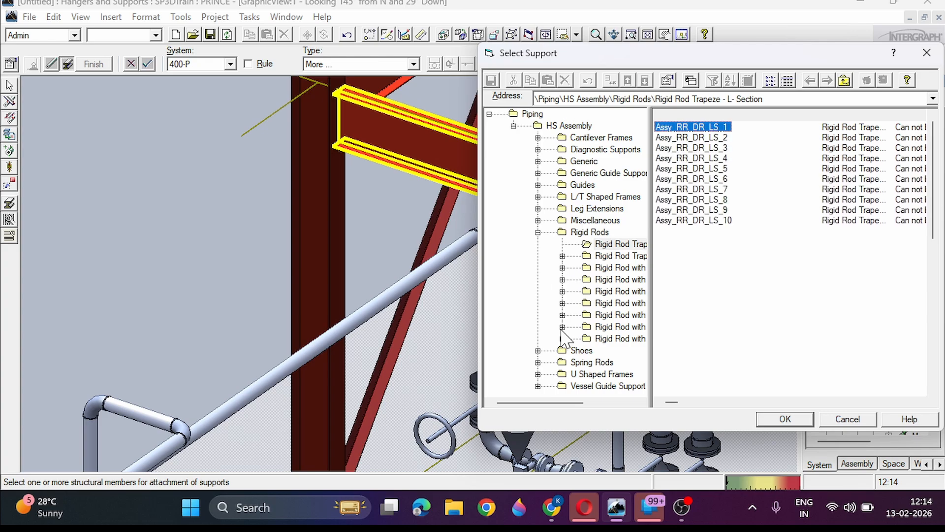
drag(672, 60, 680, 62)
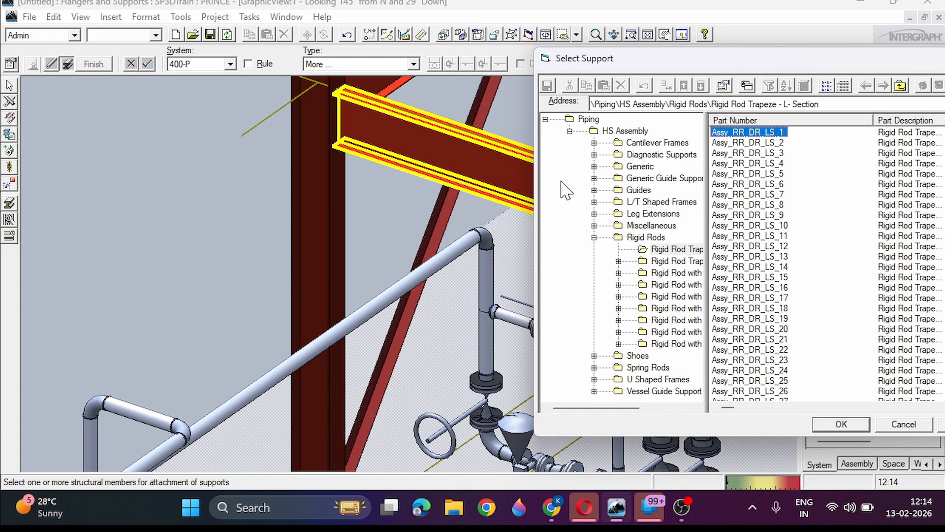
click(593, 238)
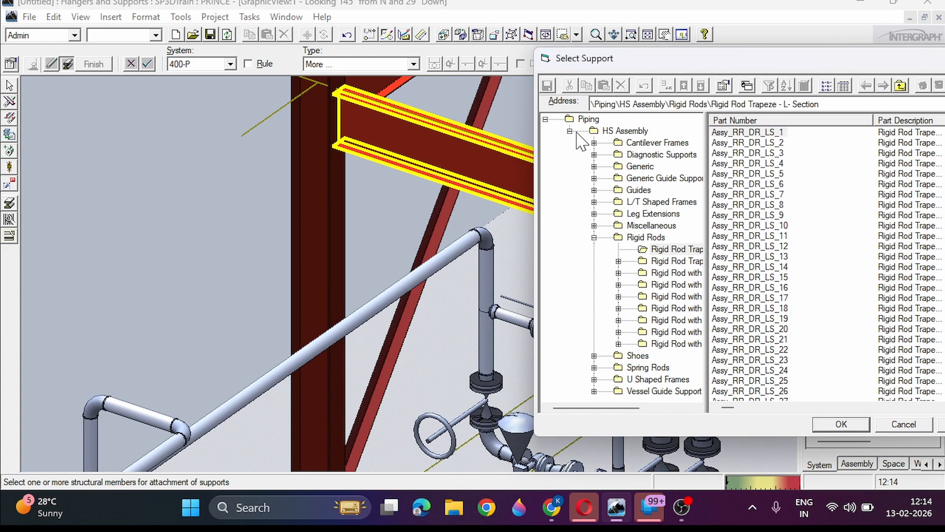
click(594, 238)
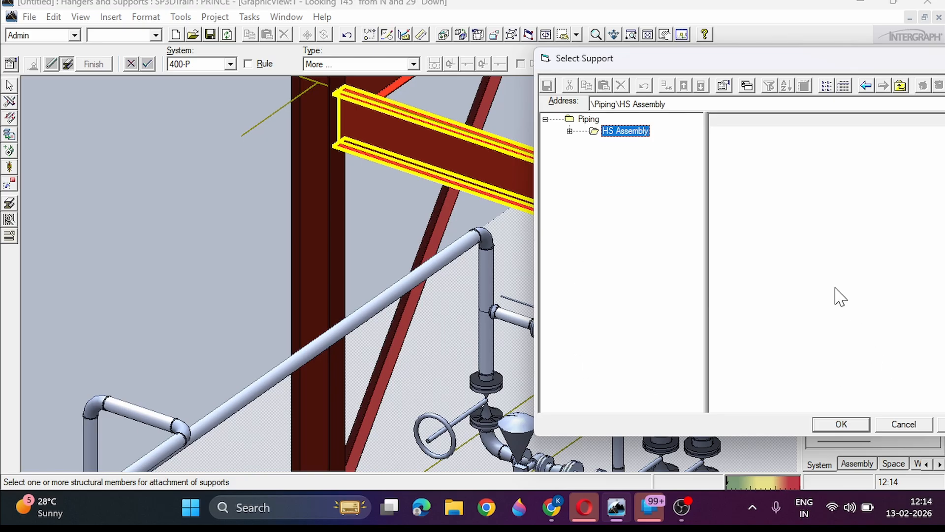
click(570, 131)
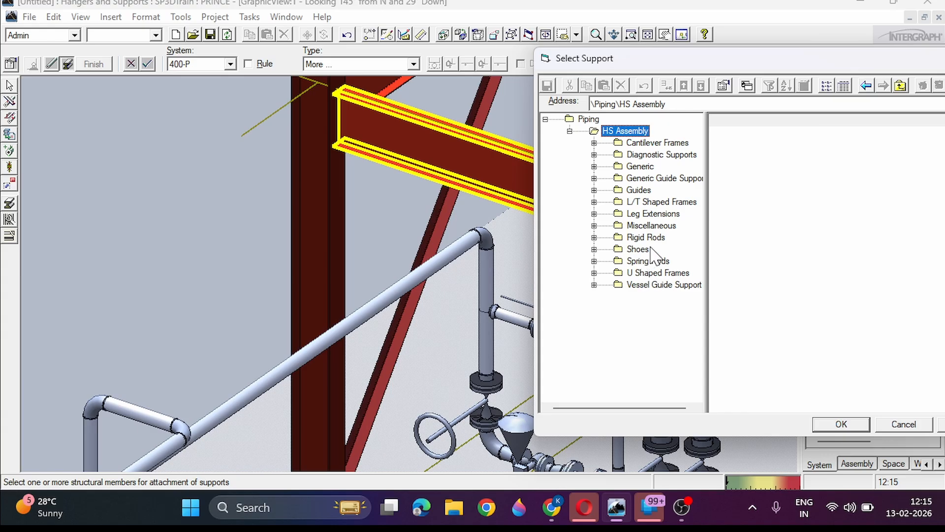
click(594, 238)
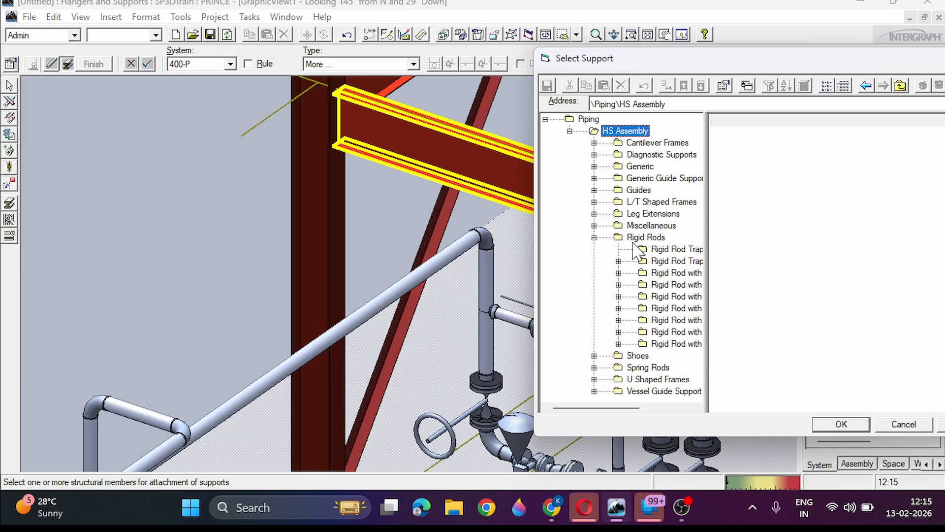
drag(705, 246, 797, 246)
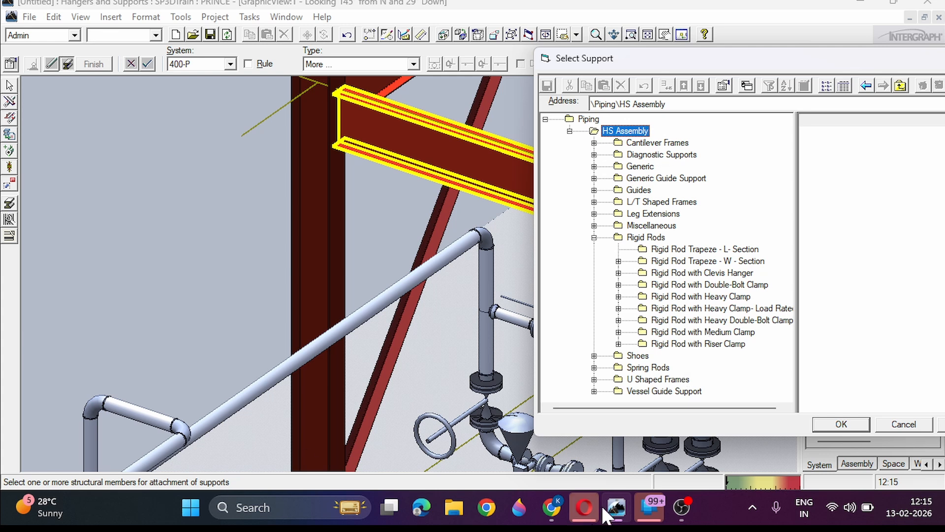
mouse_move(603, 509)
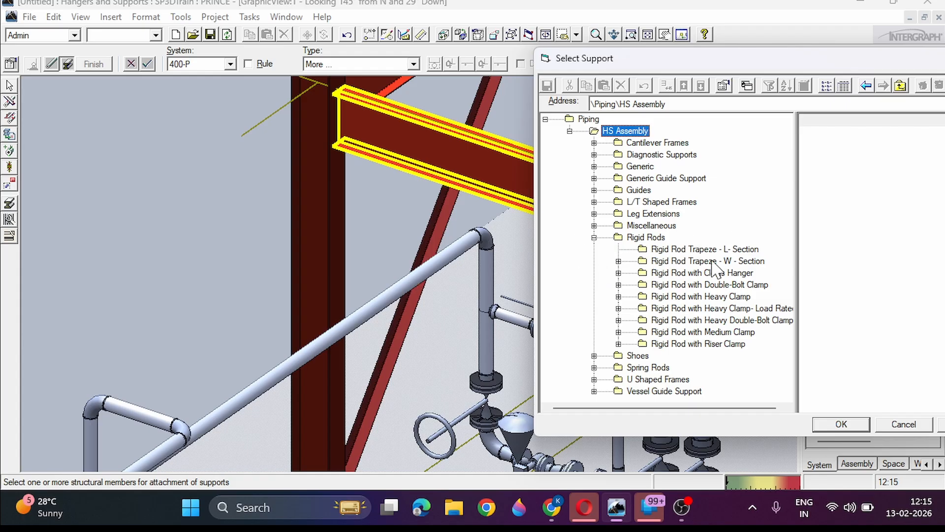
Step: Choose part Assy_RR_DR_LS_1 from Rigid Rod Trapeze - L- Section and finish placing the support under the beam
click(685, 249)
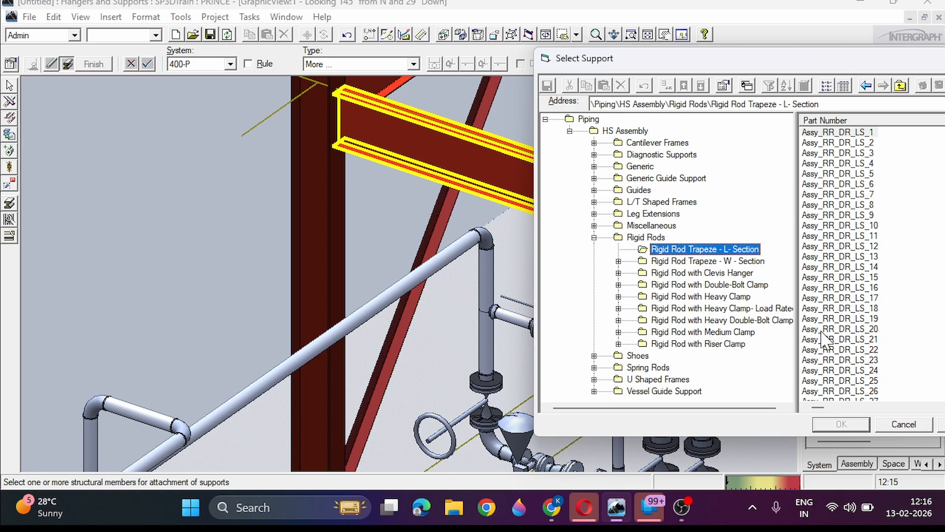
drag(784, 63, 776, 63)
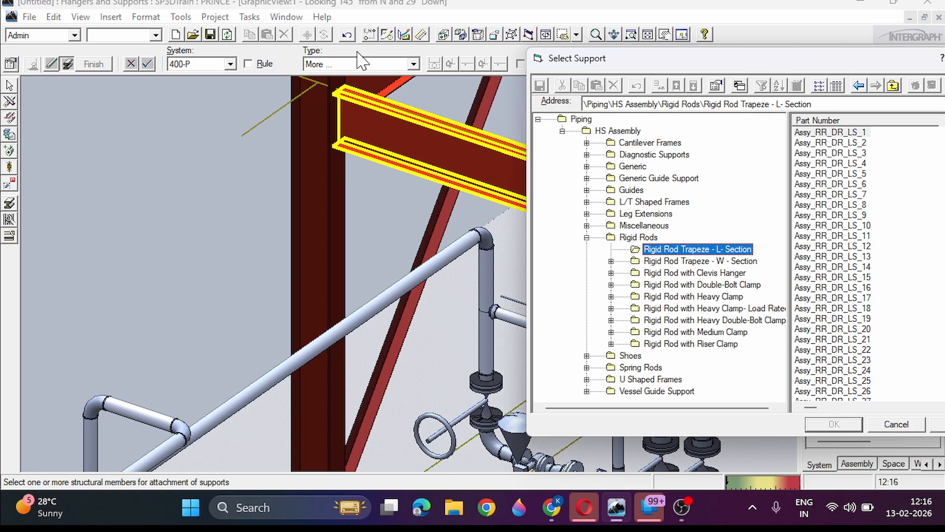
drag(366, 53, 637, 61)
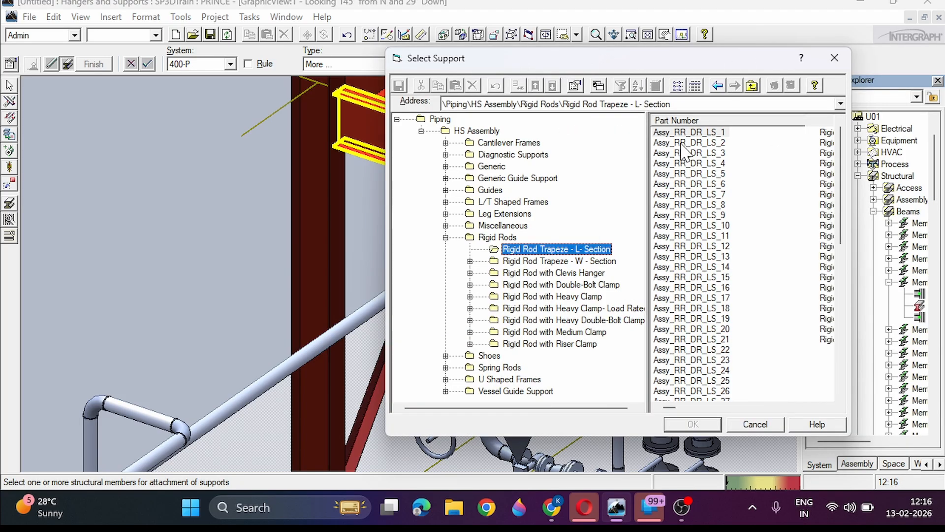
click(720, 133)
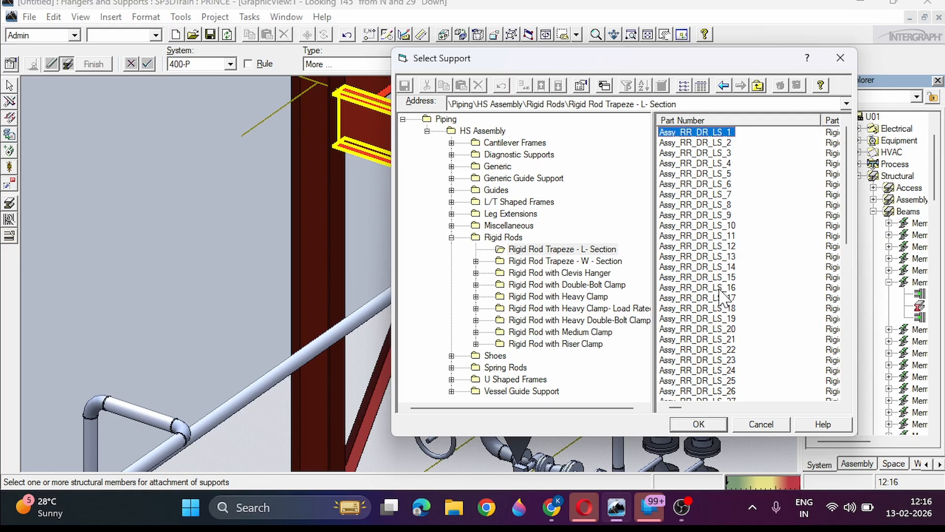
click(698, 425)
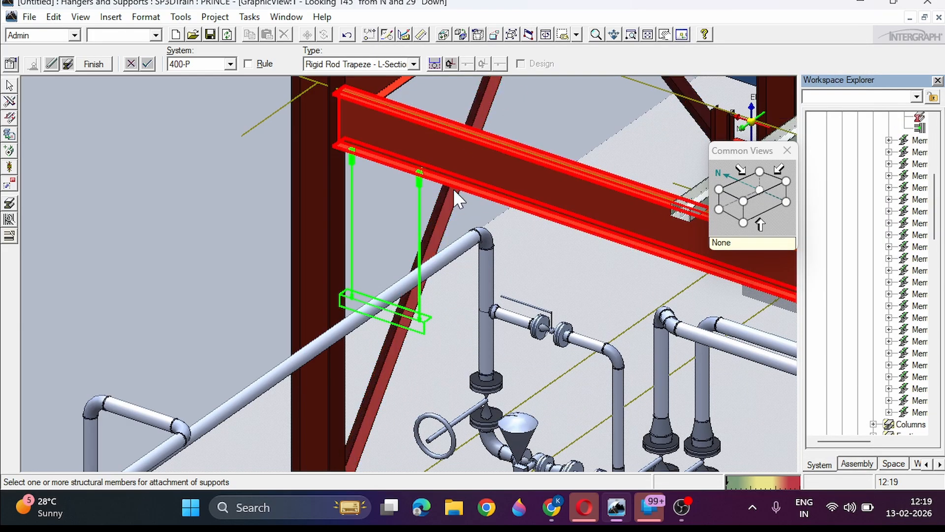
click(454, 191)
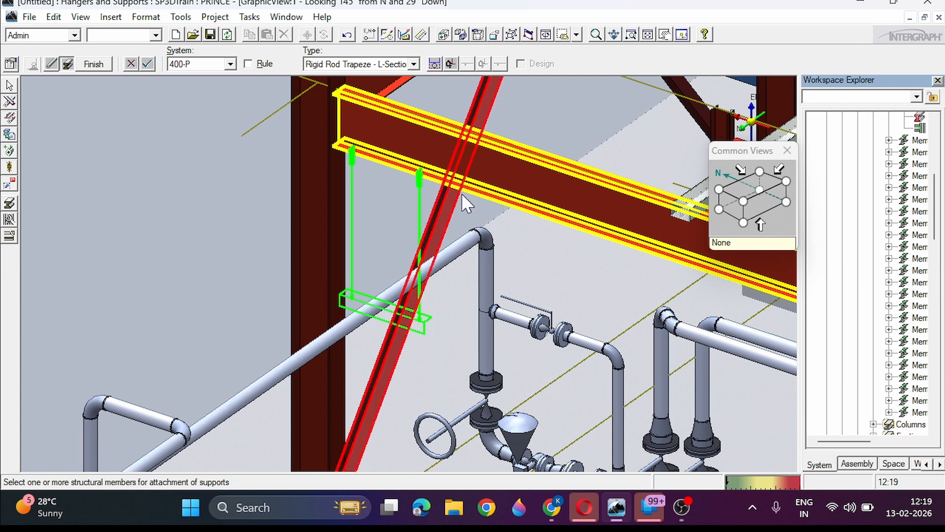
click(95, 64)
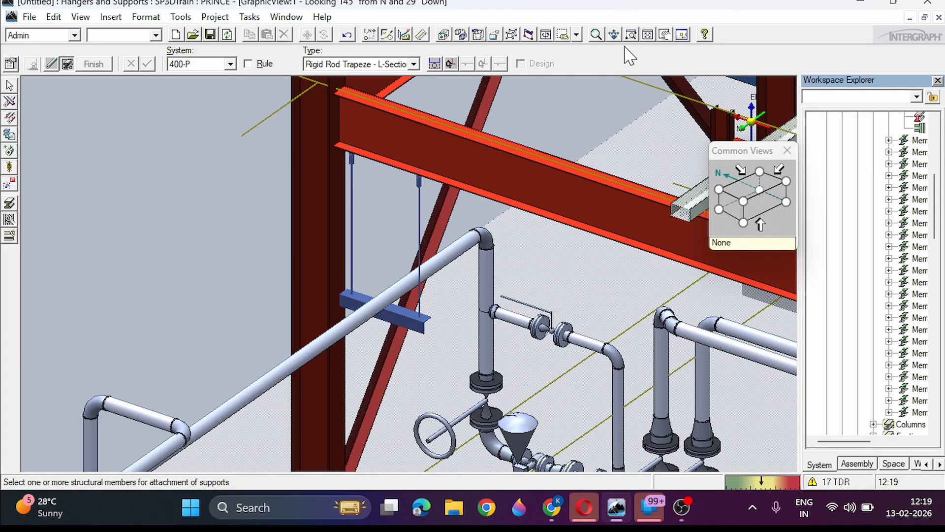
Step: Limit selection to Support Component, select the angle section carrying the pipe in the trapeze support, and open its properties
scroll(780, 104, up, 5)
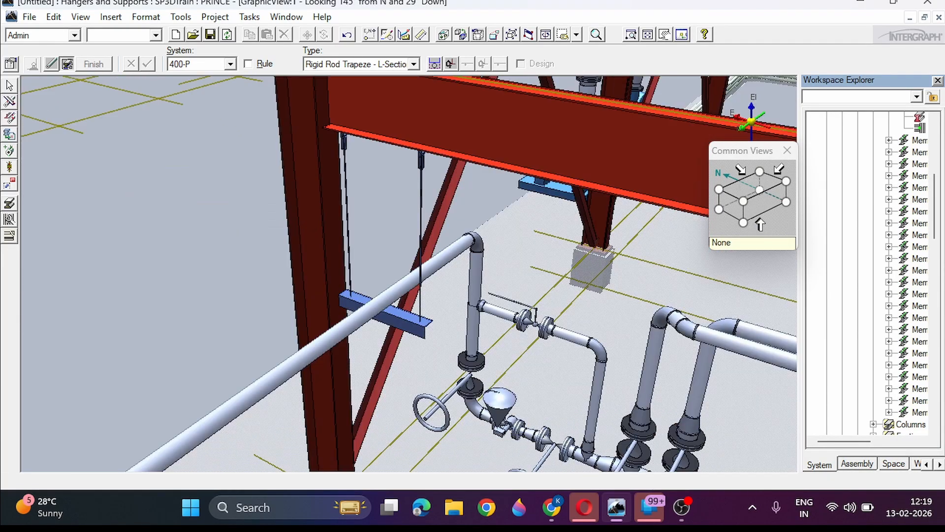
middle_drag(409, 274, 487, 207)
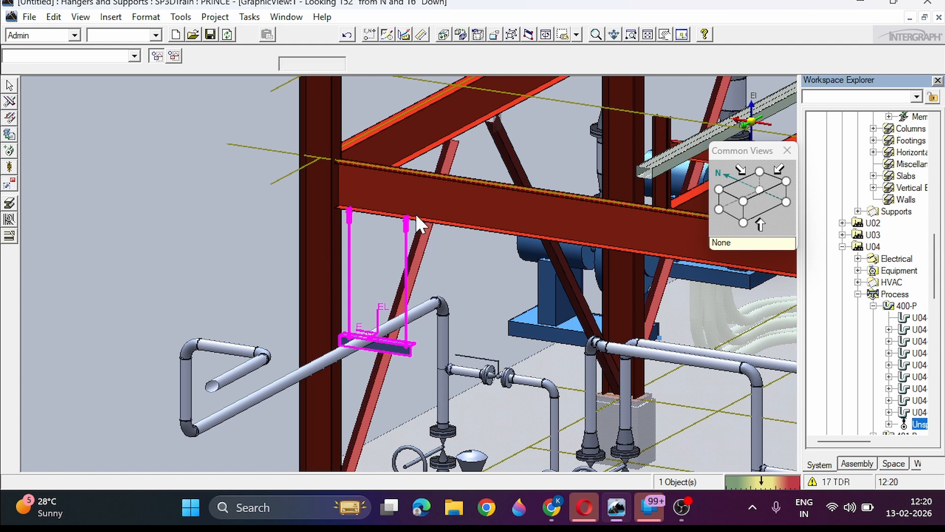
double_click(385, 363)
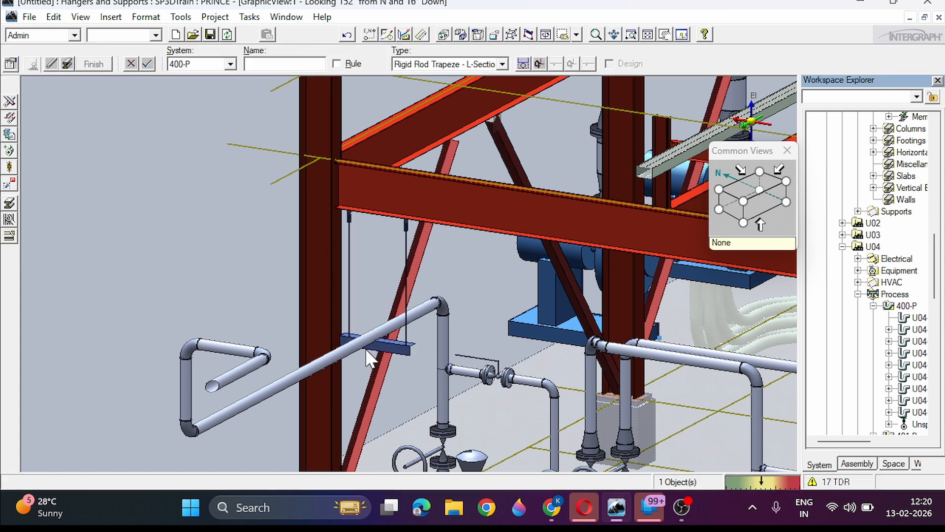
key(Escape)
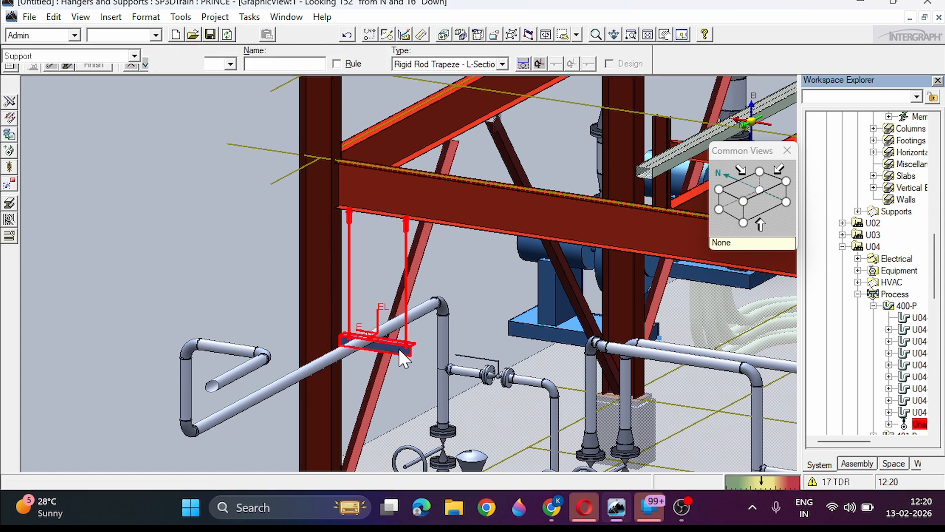
click(106, 56)
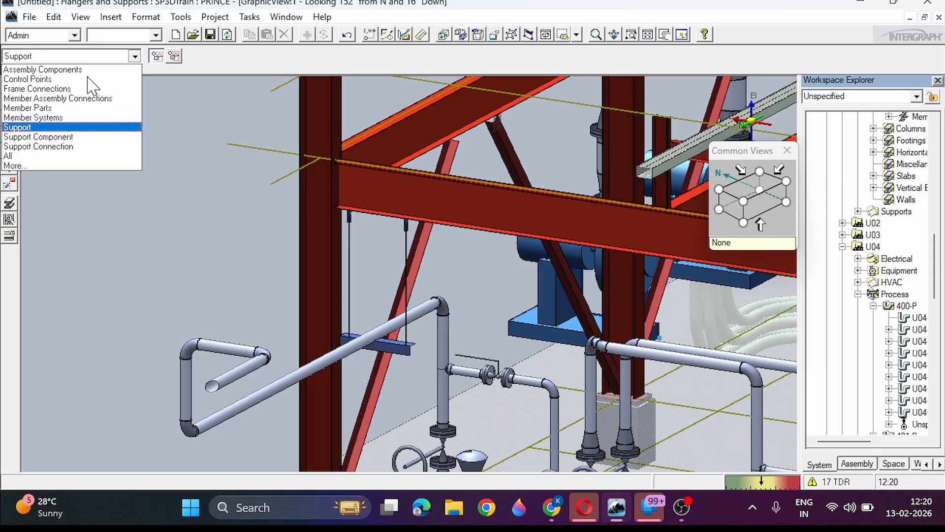
click(56, 107)
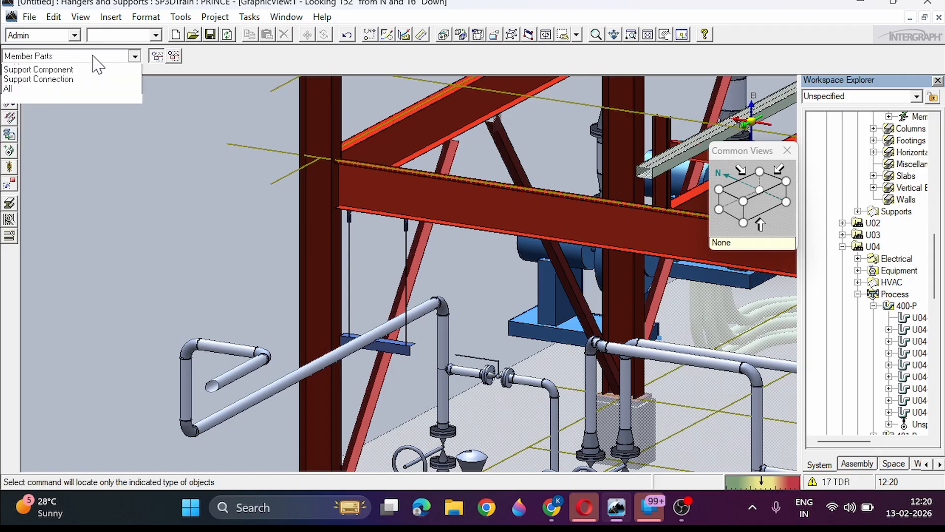
click(58, 137)
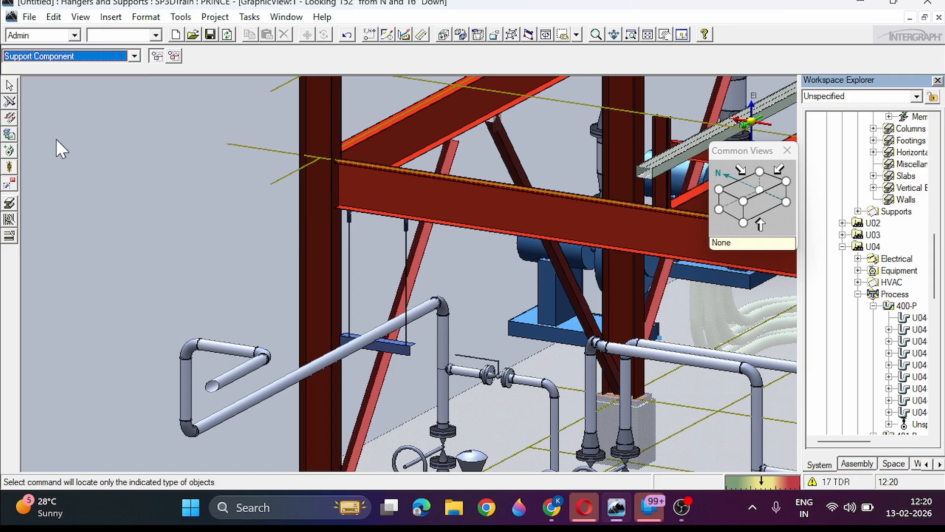
click(377, 335)
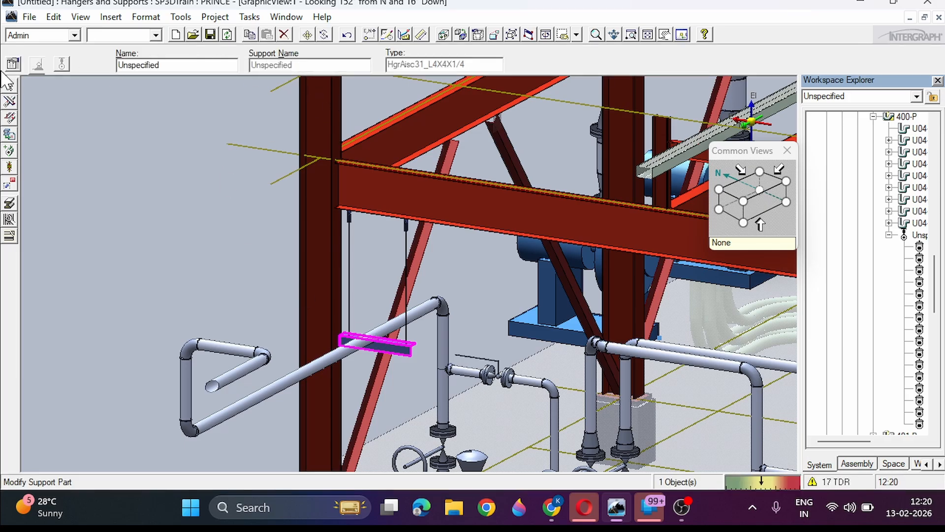
click(10, 69)
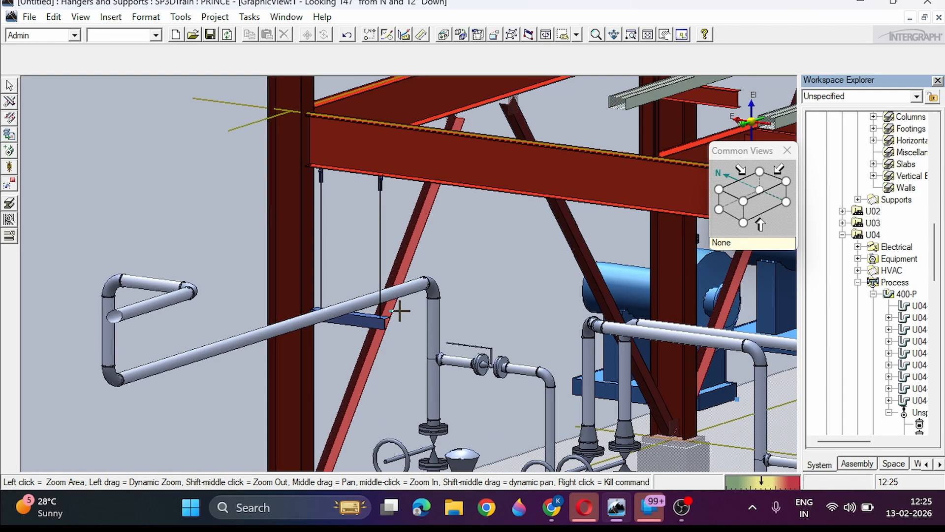
Step: Inspect the trapeze support's rods, beam attachments and bottom angle where it carries the pipe
scroll(391, 310, up, 3)
scroll(397, 259, up, 2)
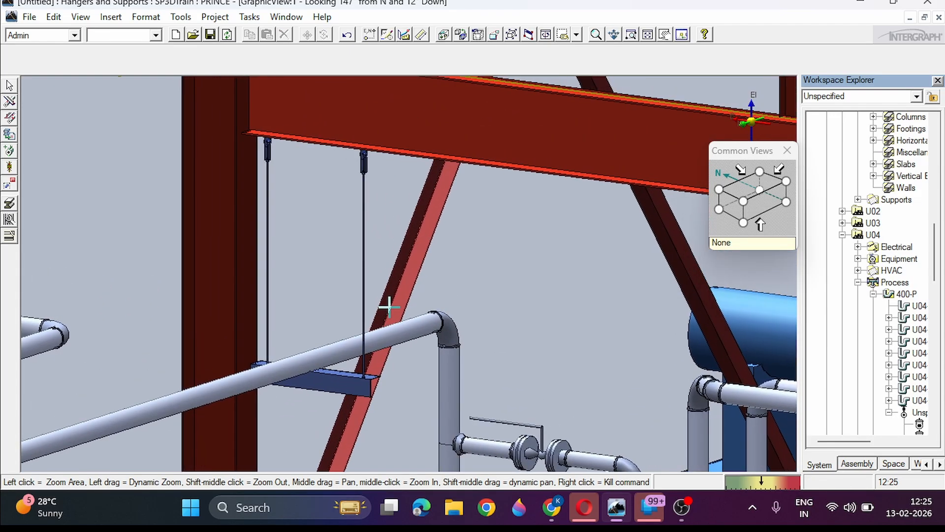
scroll(389, 307, down, 2)
middle_drag(379, 349, 367, 303)
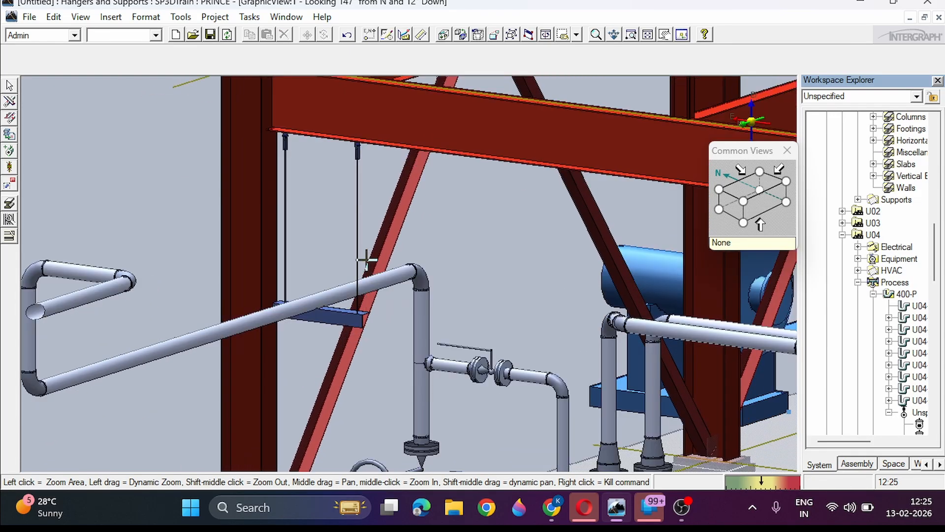
scroll(366, 259, down, 2)
scroll(407, 290, down, 2)
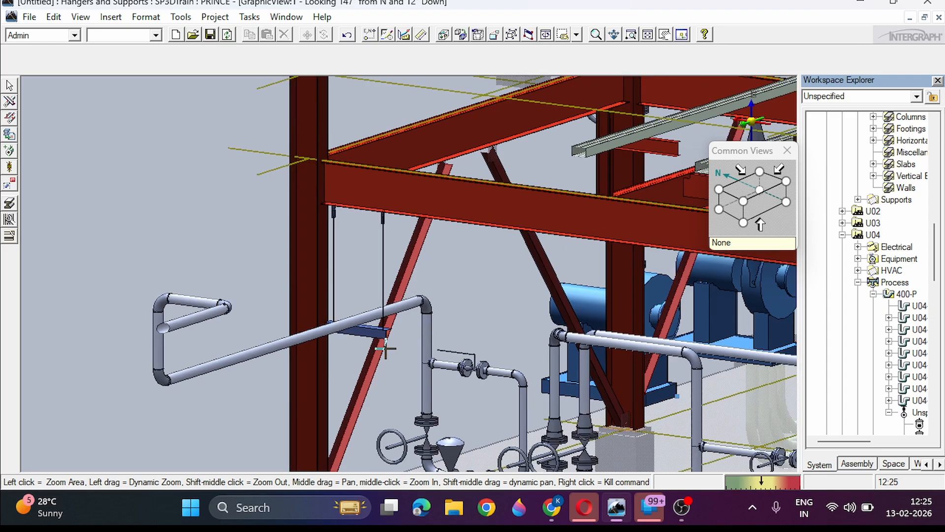
scroll(380, 355, up, 1)
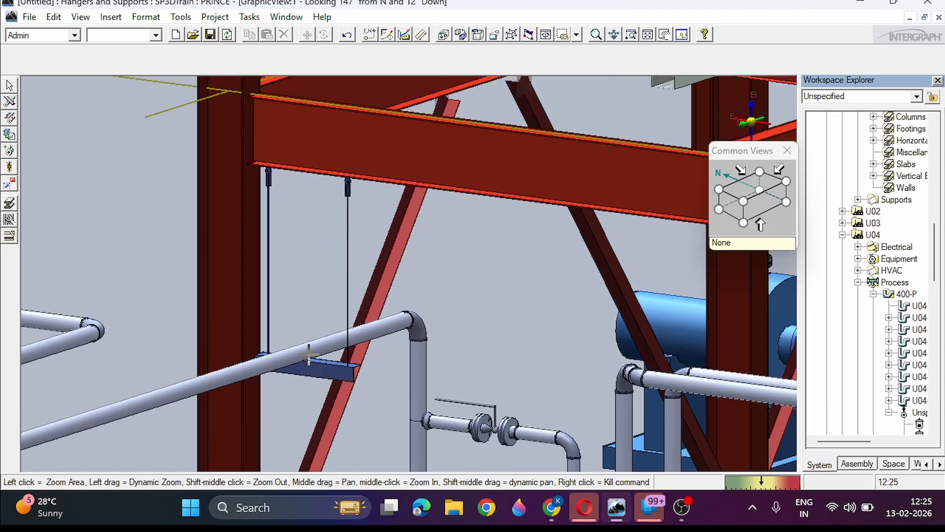